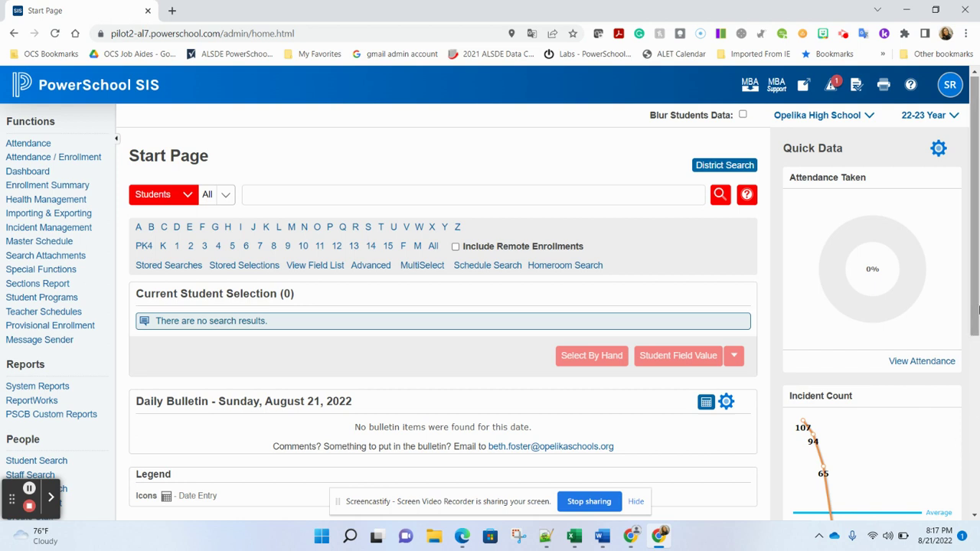
Search students by last name, open the matching grade 11 student, and go to the State/Province - AL information
click(442, 193)
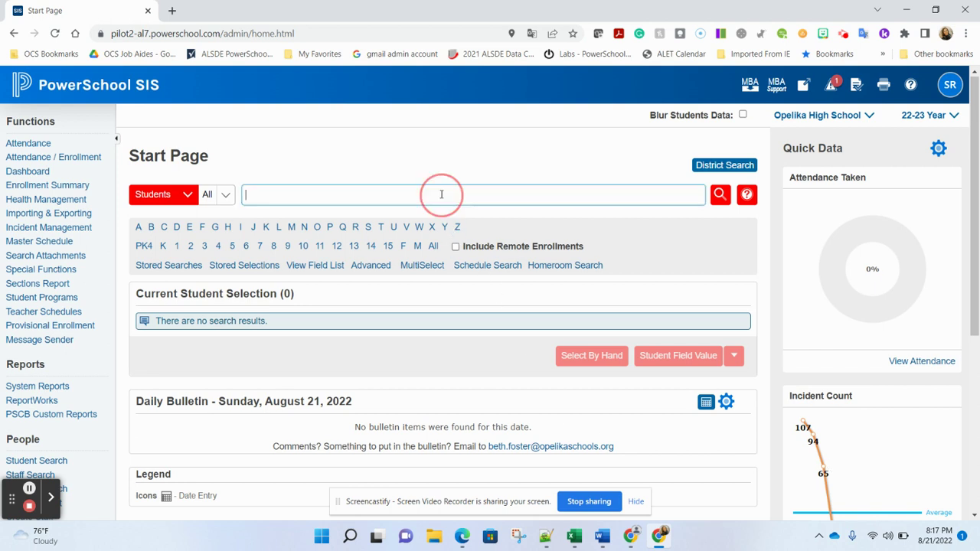
text(duck)
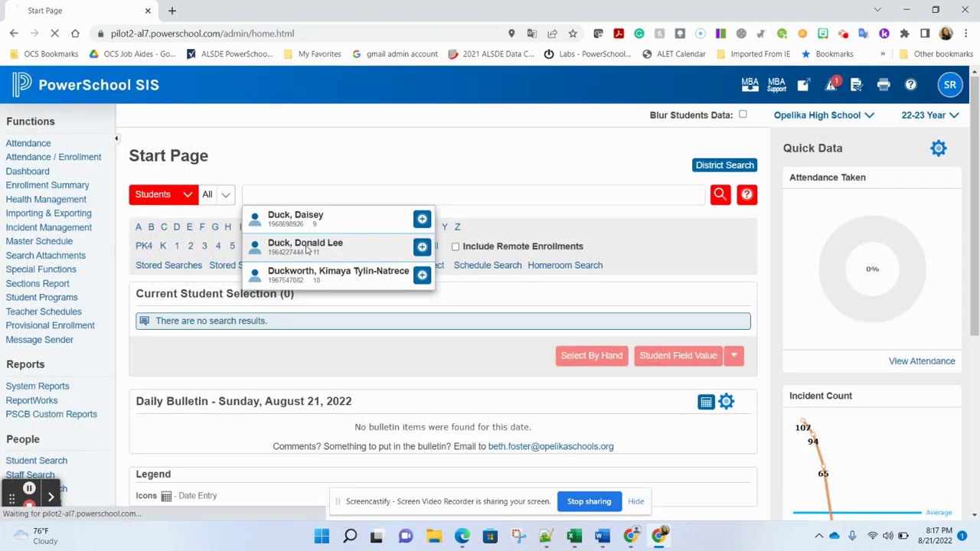
click(306, 246)
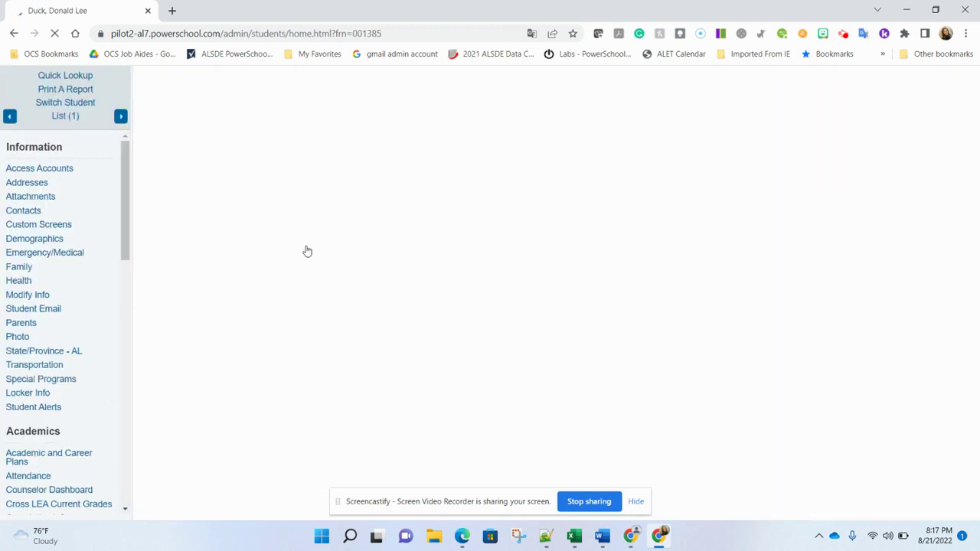
click(77, 353)
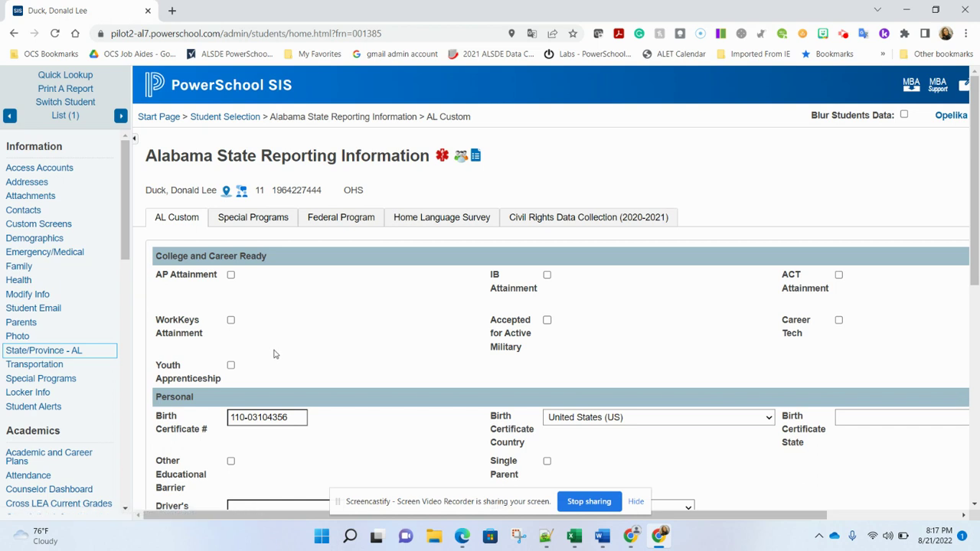
Mark the student as an Athlete in the AL Custom information and try to submit the record
scroll(276, 353, down, 2)
scroll(275, 353, down, 4)
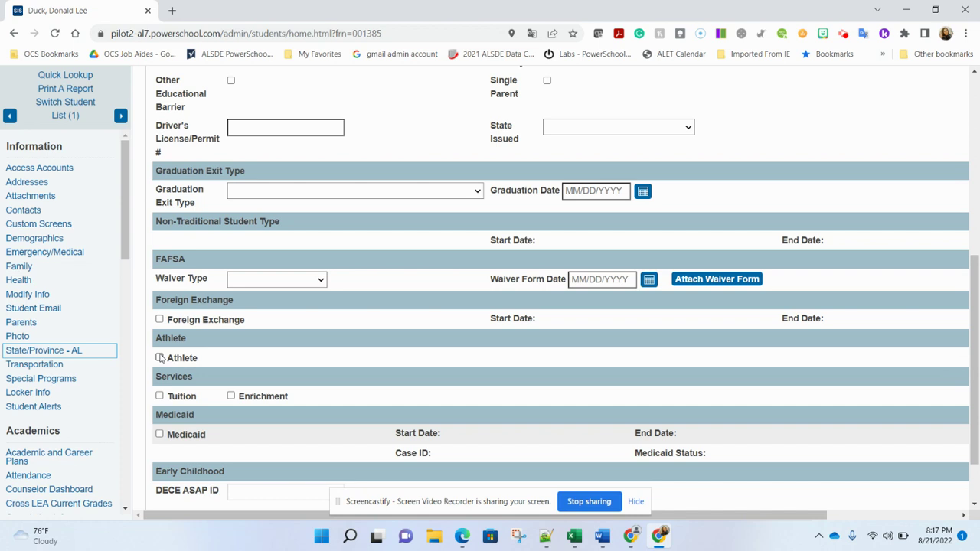
click(160, 358)
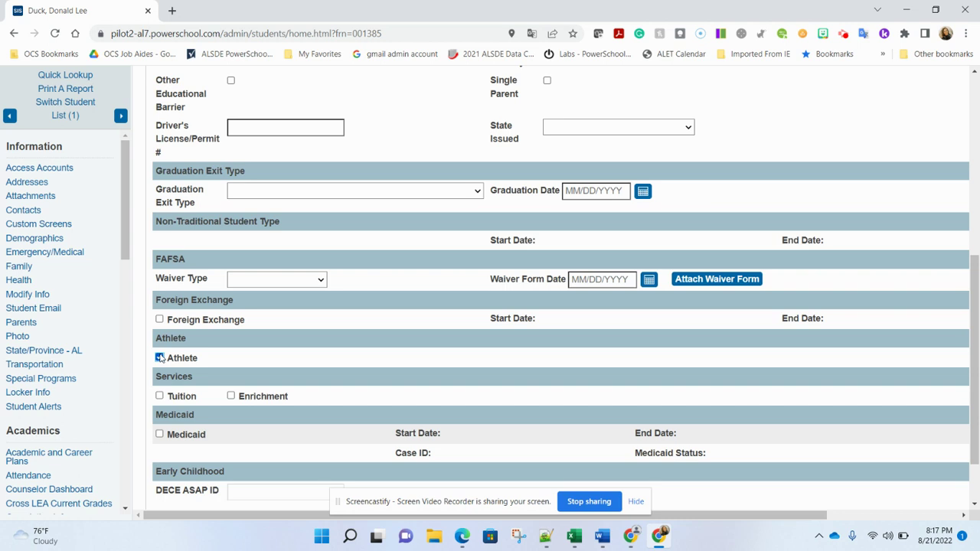
scroll(160, 358, down, 1)
scroll(159, 358, right, 2)
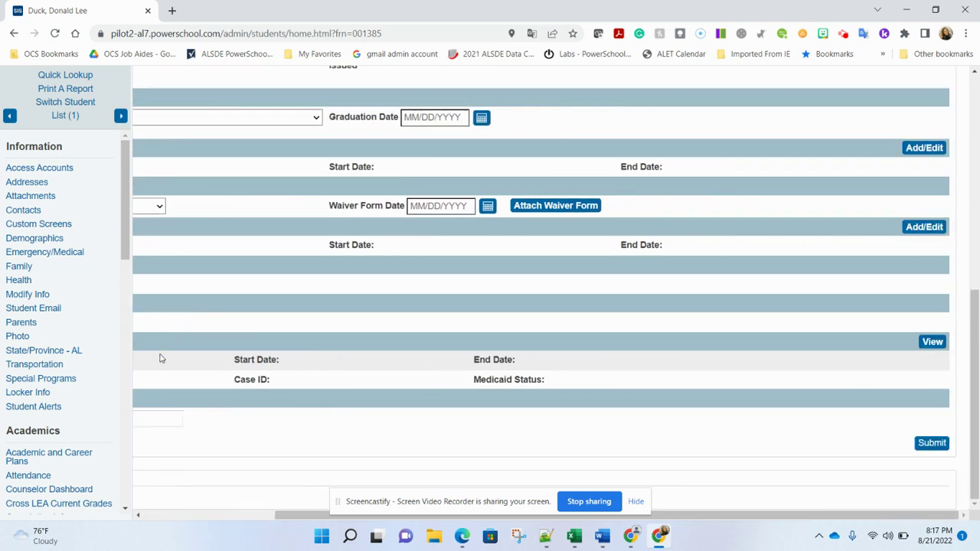
click(924, 448)
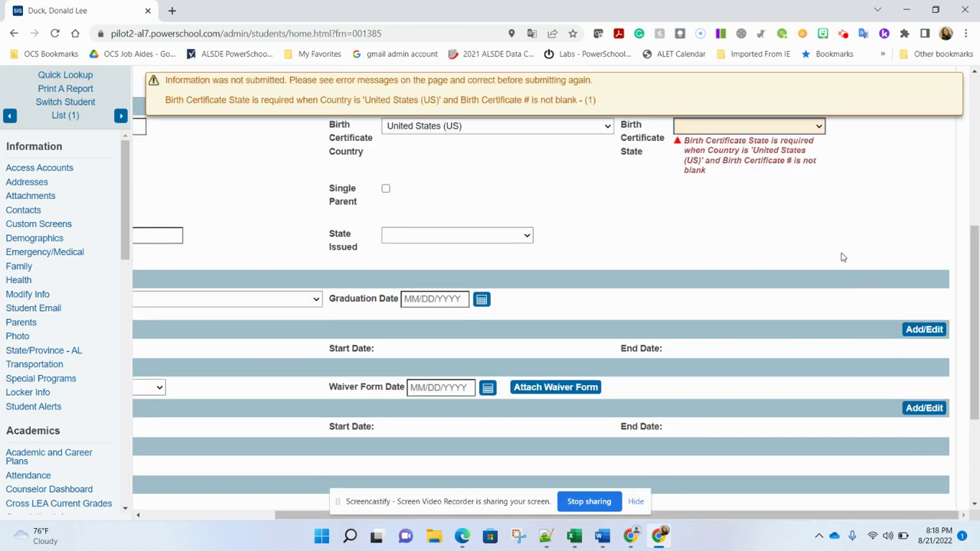
Set the Birth Certificate State to Alabama (AL) and submit the student's state reporting information
click(804, 128)
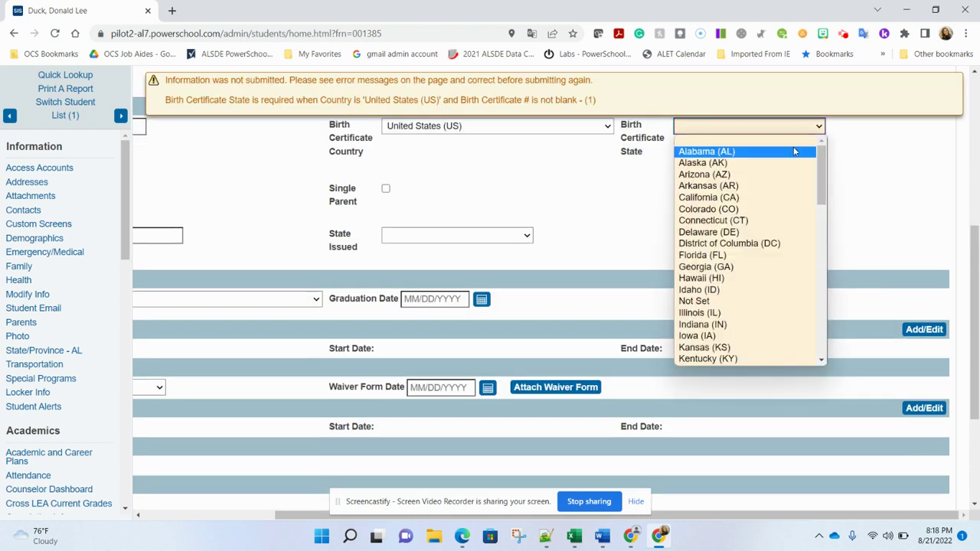
click(795, 154)
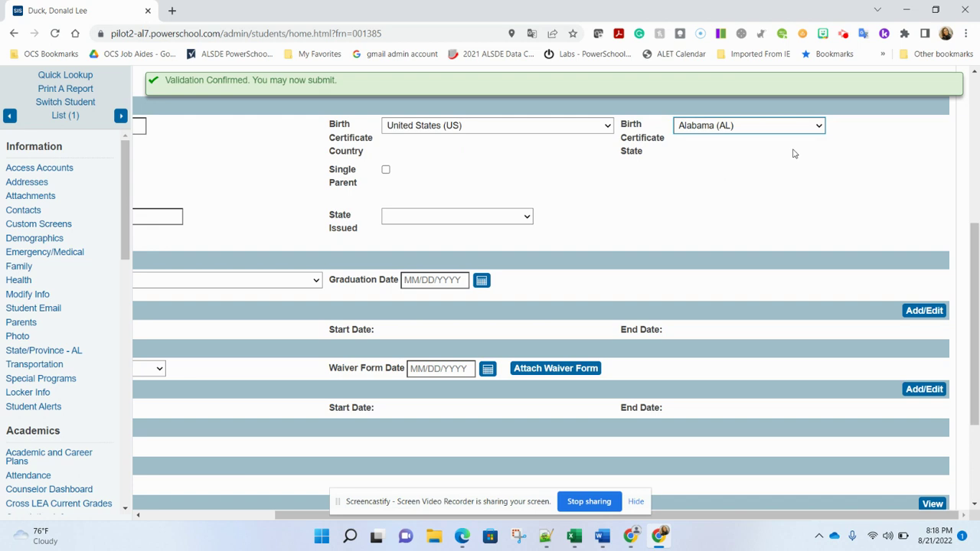
scroll(794, 154, down, 3)
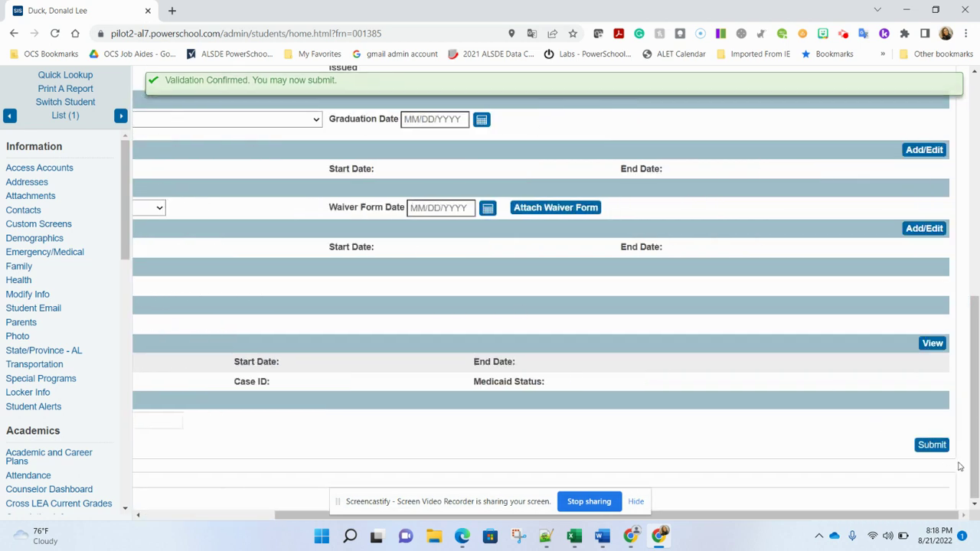
click(931, 446)
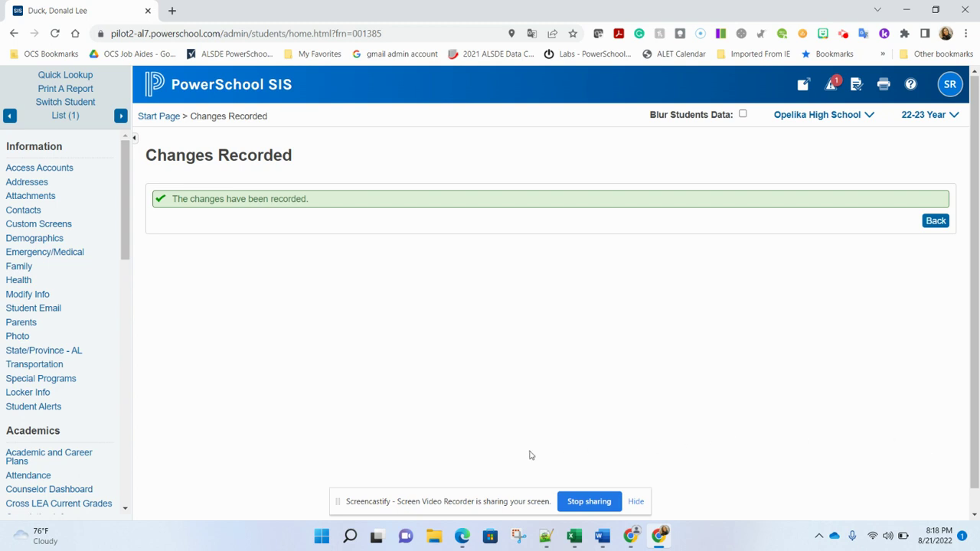
Open the student's Transfer Info to review the current and previous enrollments
scroll(130, 424, down, 1)
scroll(130, 423, down, 3)
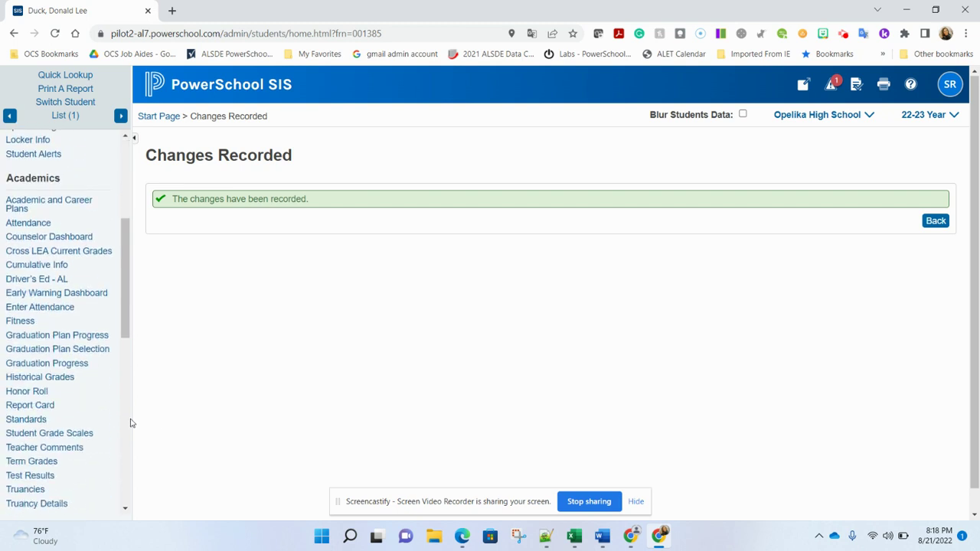
scroll(49, 361, down, 4)
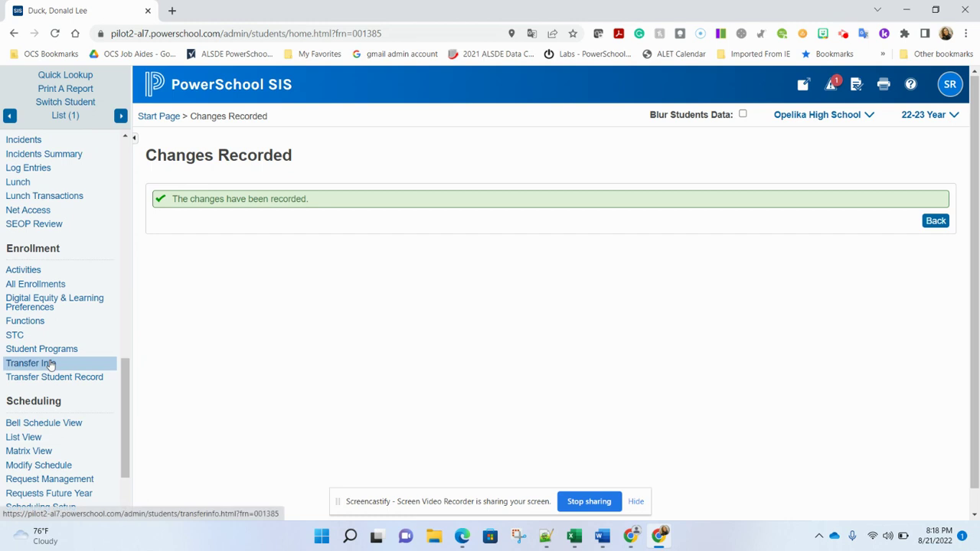
click(51, 365)
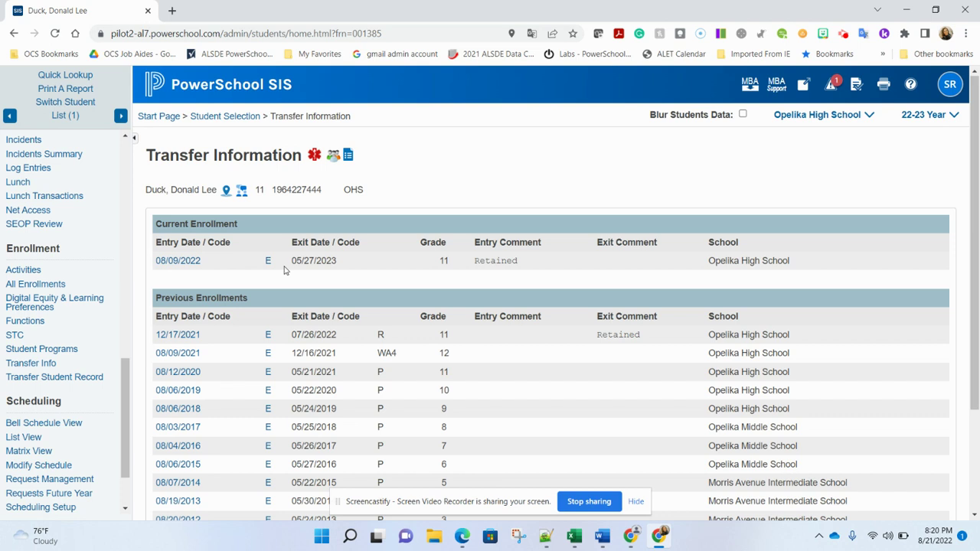
Open the student's Historical Grades to review the stored grades and grade levels by course
scroll(88, 303, down, 1)
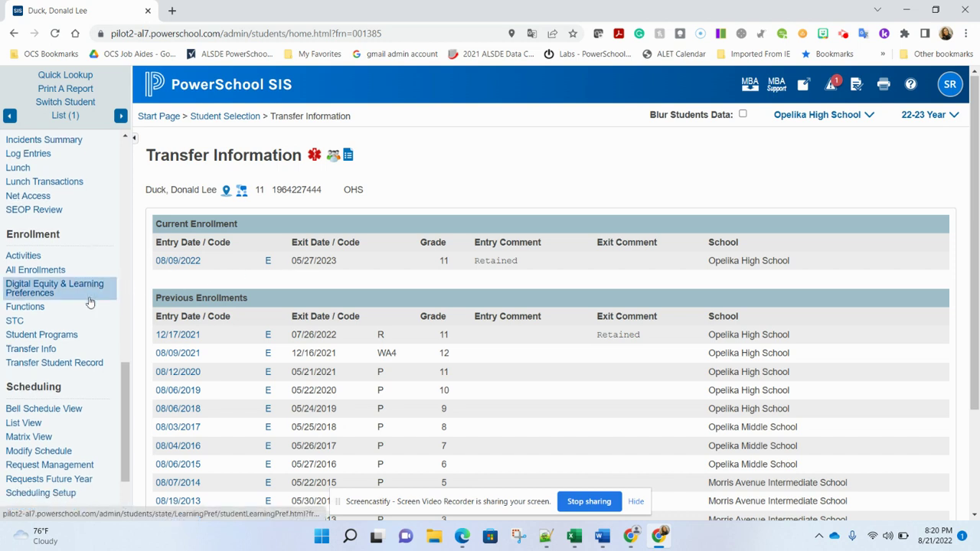
scroll(89, 302, up, 4)
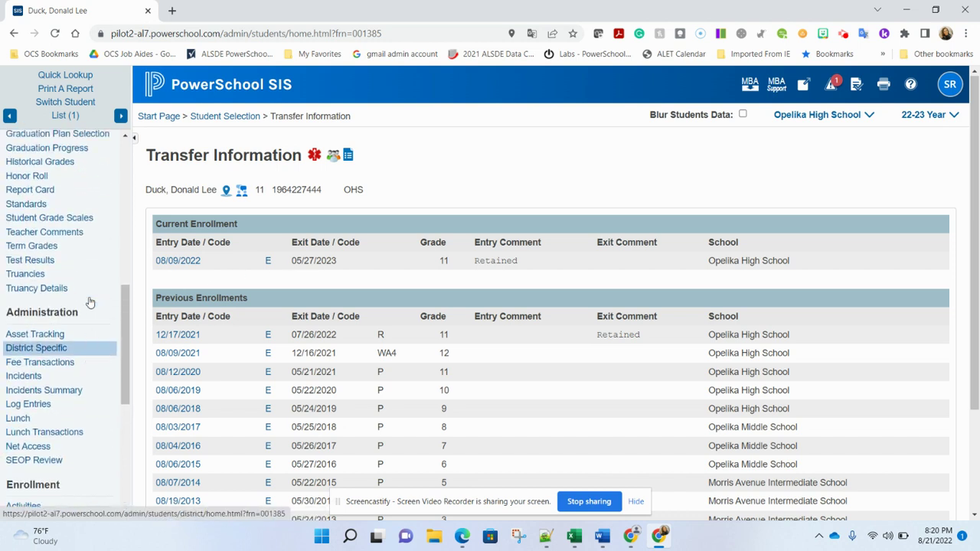
scroll(89, 302, up, 1)
click(91, 229)
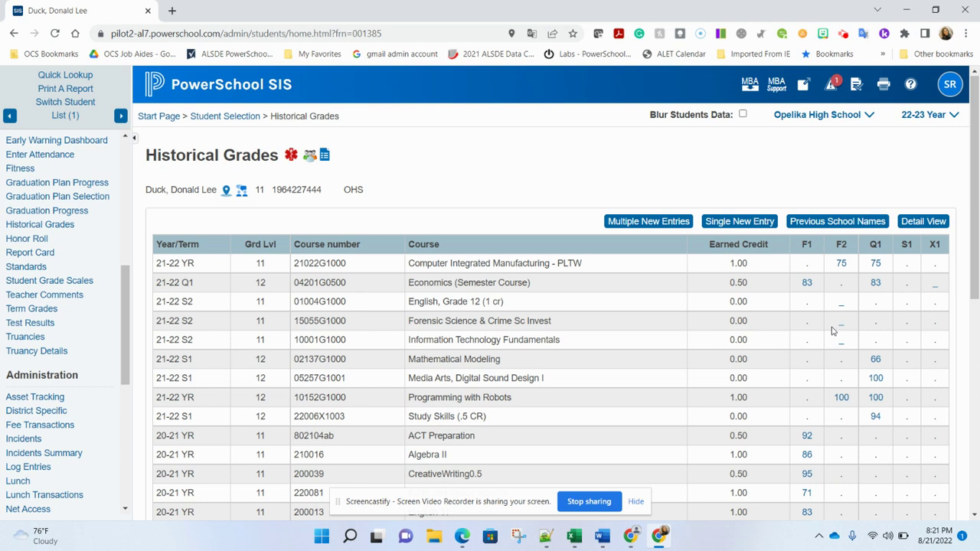
Examine the stored F1 grade record for the 21-22 Economics (Semester Course), including its historical grade level, and return to Historical Grades
click(807, 283)
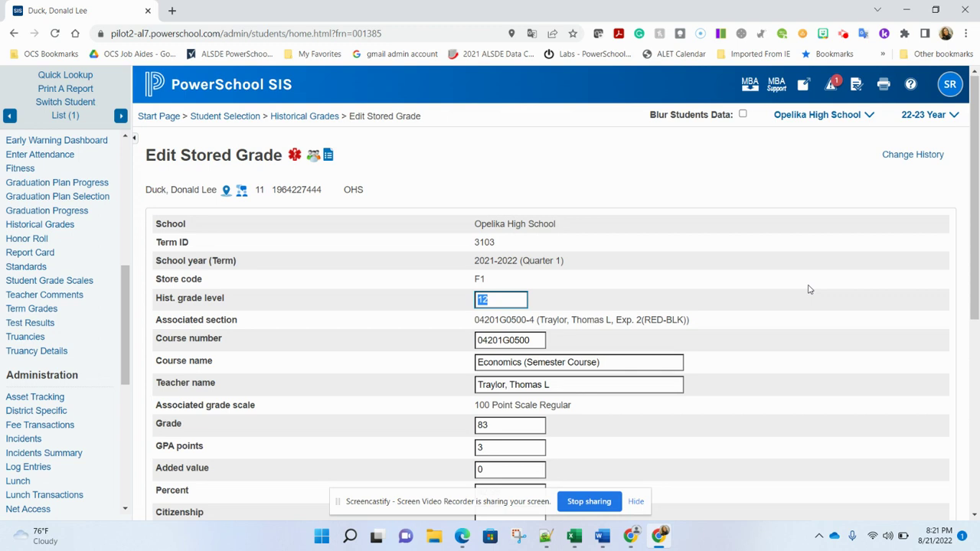
scroll(810, 289, down, 2)
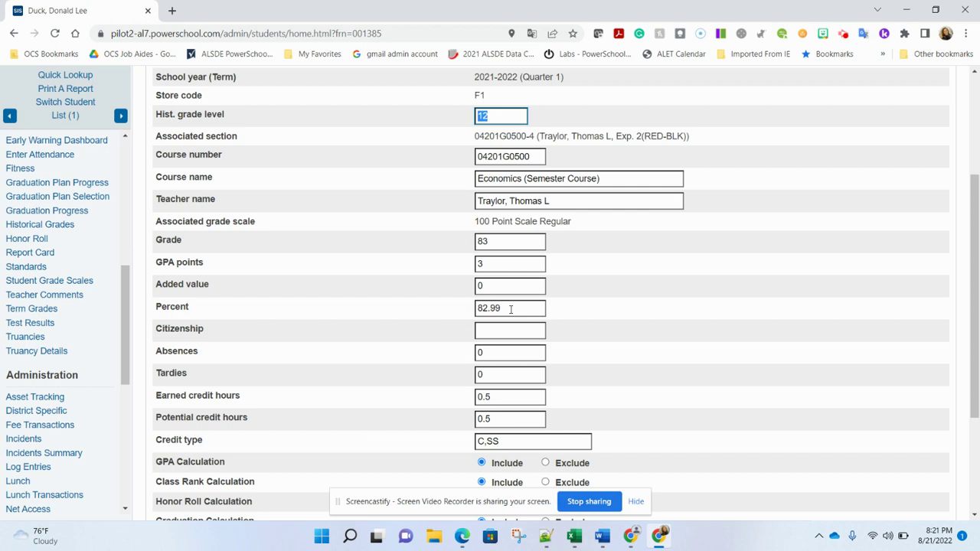
scroll(511, 309, up, 1)
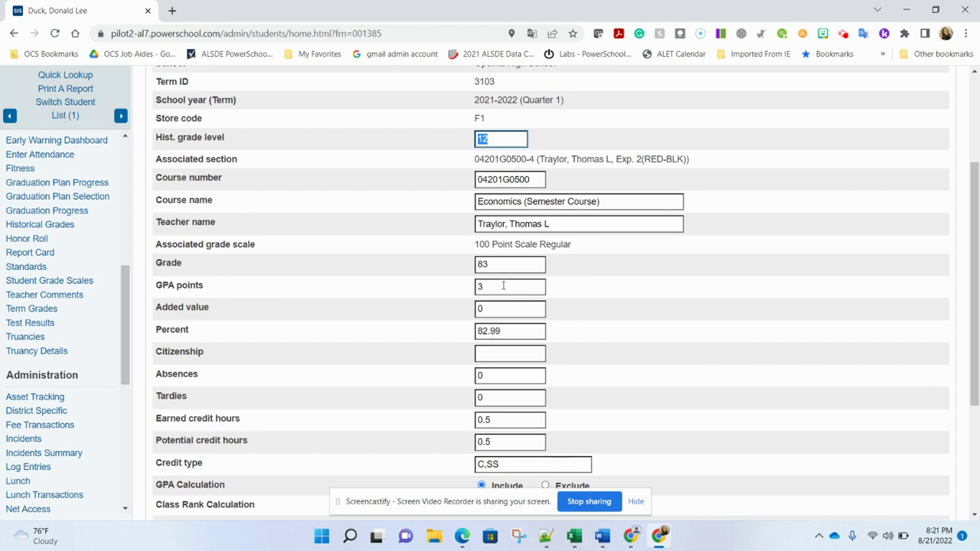
scroll(543, 327, up, 3)
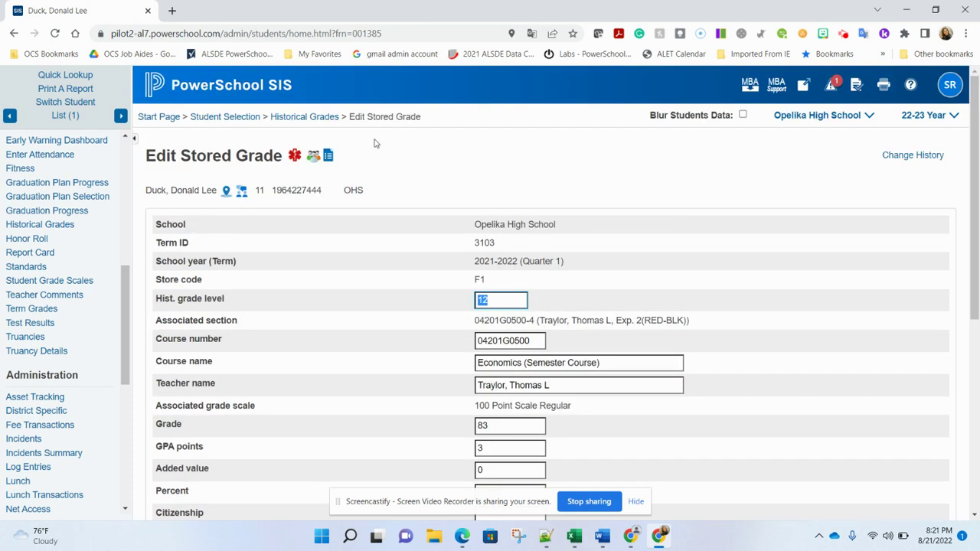
click(339, 116)
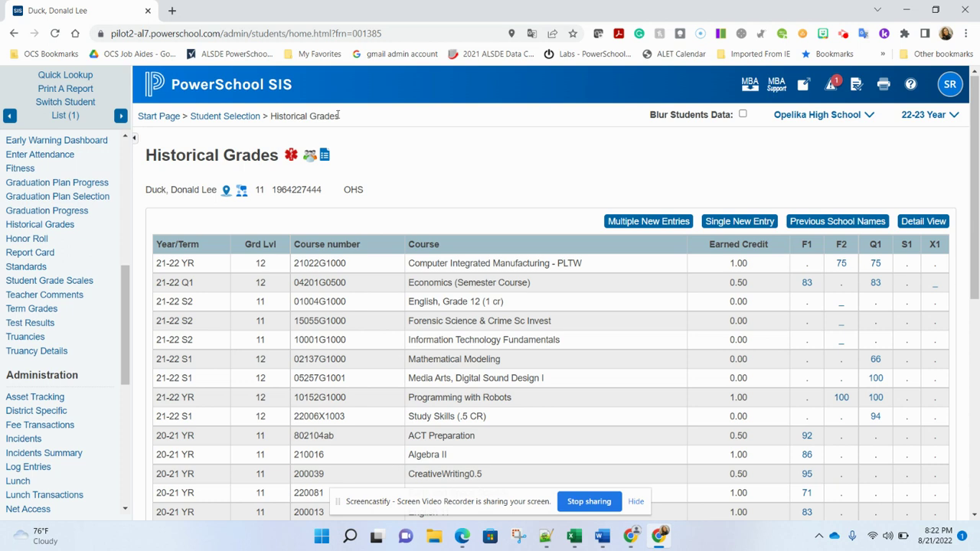
Clear the current student selection on the Start Page and filter the student field list for "athlete"
click(224, 88)
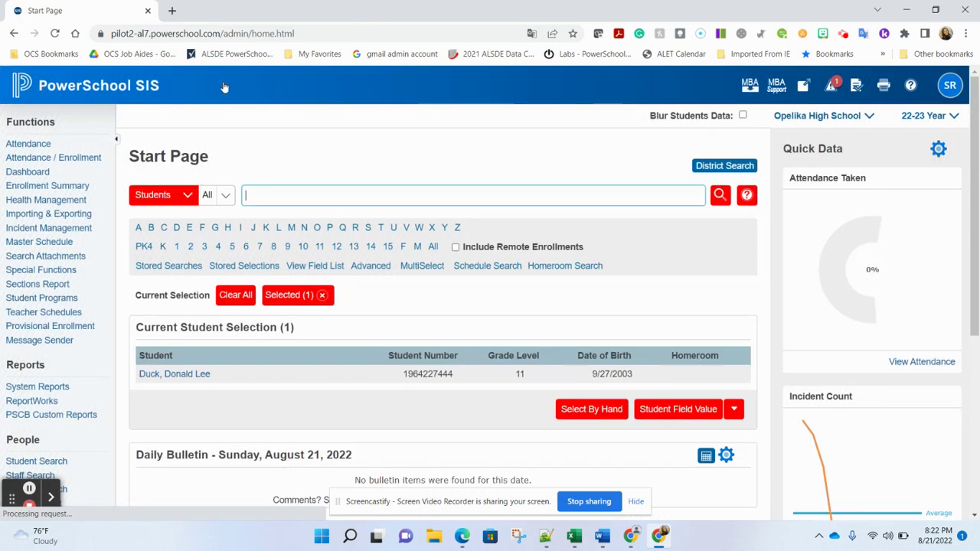
click(237, 294)
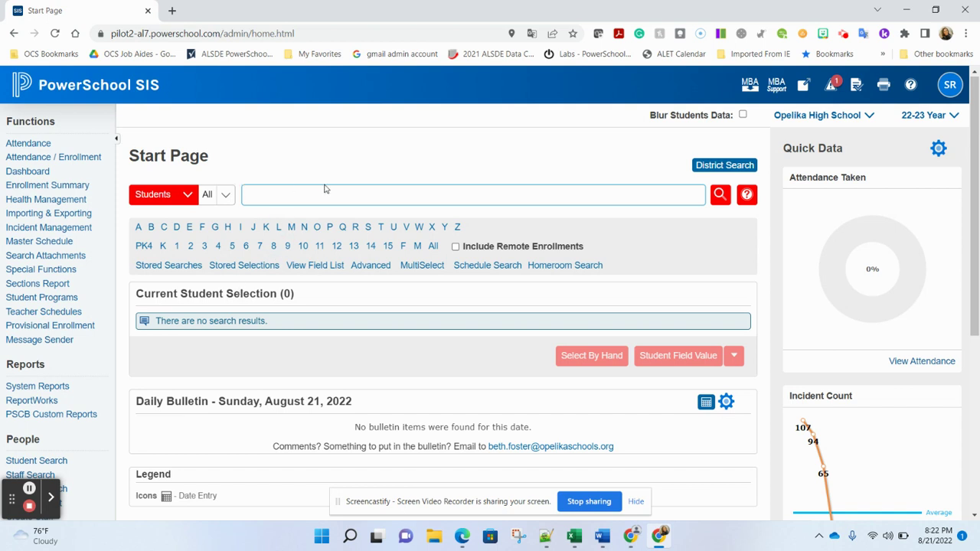
click(320, 265)
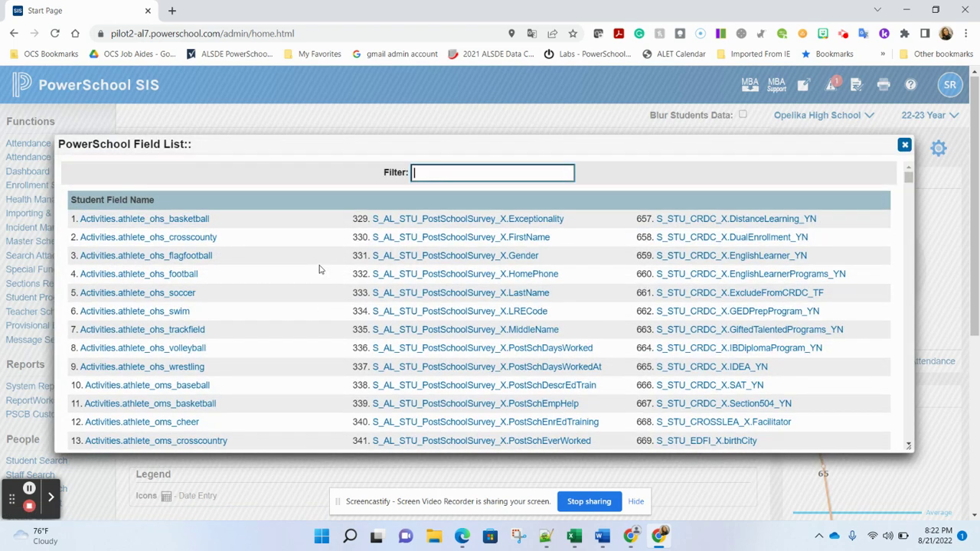
text(athlete)
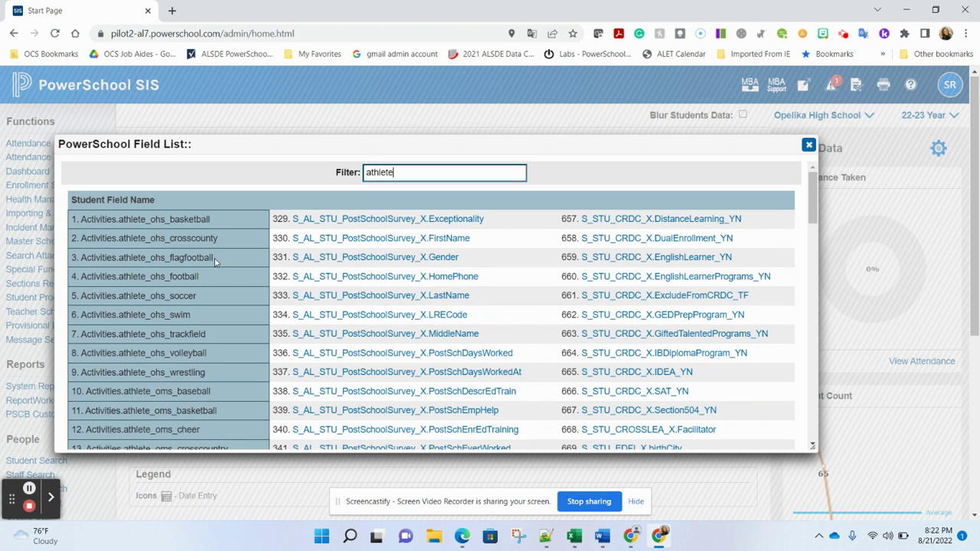
Pick the S_AL_STU_CUSTOM_X.ATHLETE_TF field and search for students where it is = 1
scroll(215, 262, down, 1)
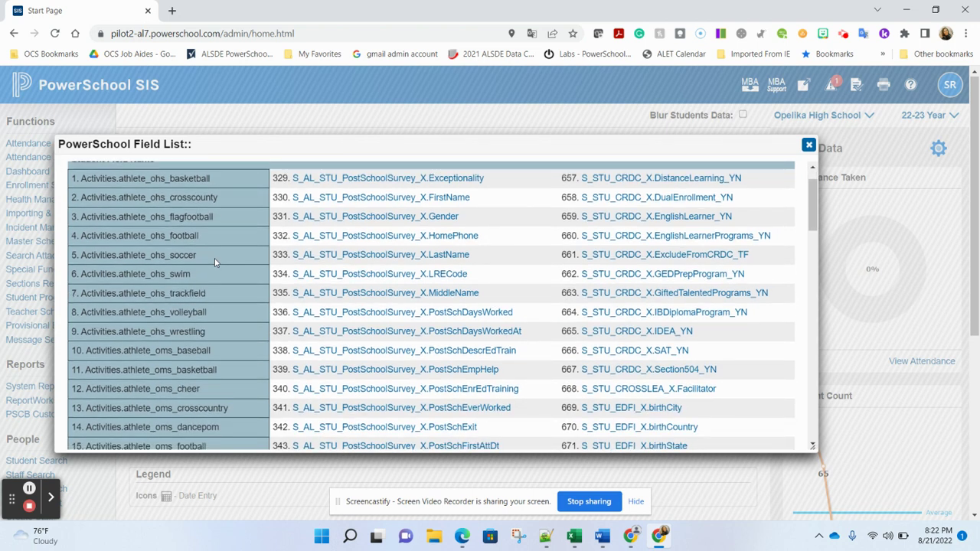
scroll(215, 260, up, 1)
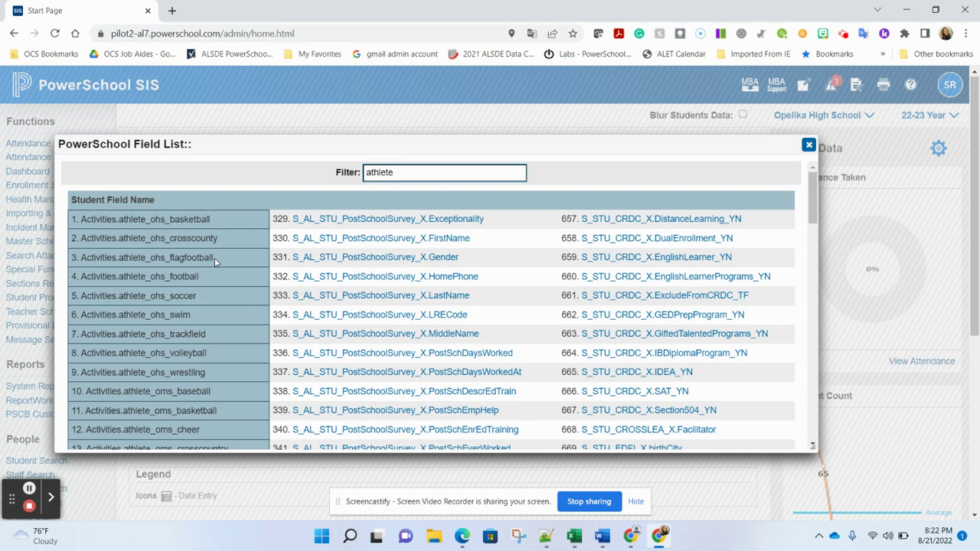
scroll(216, 262, down, 1)
scroll(219, 231, down, 4)
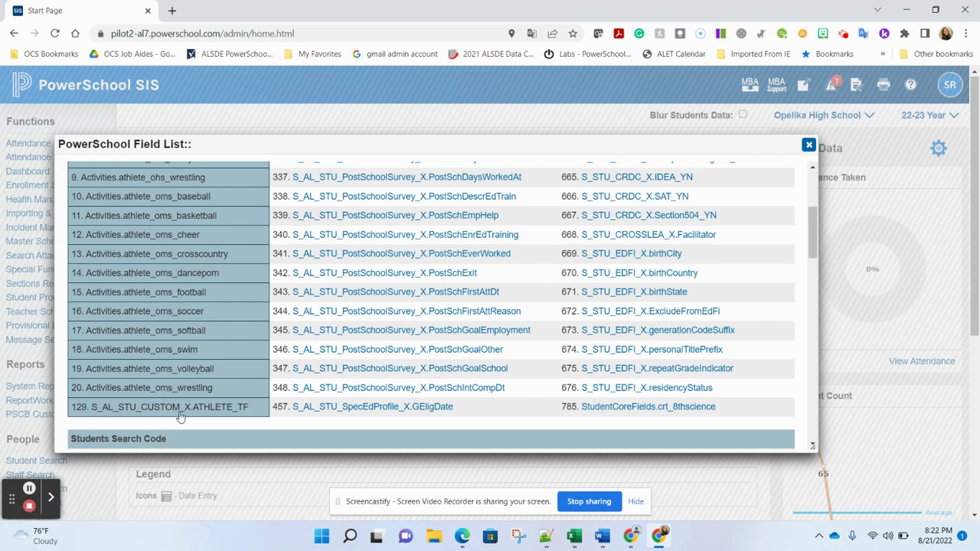
click(219, 410)
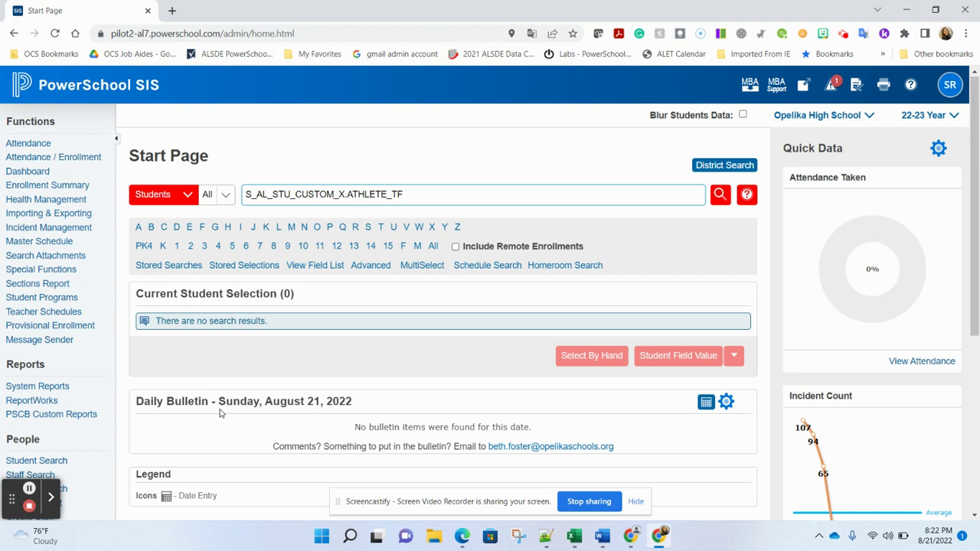
text(= 1)
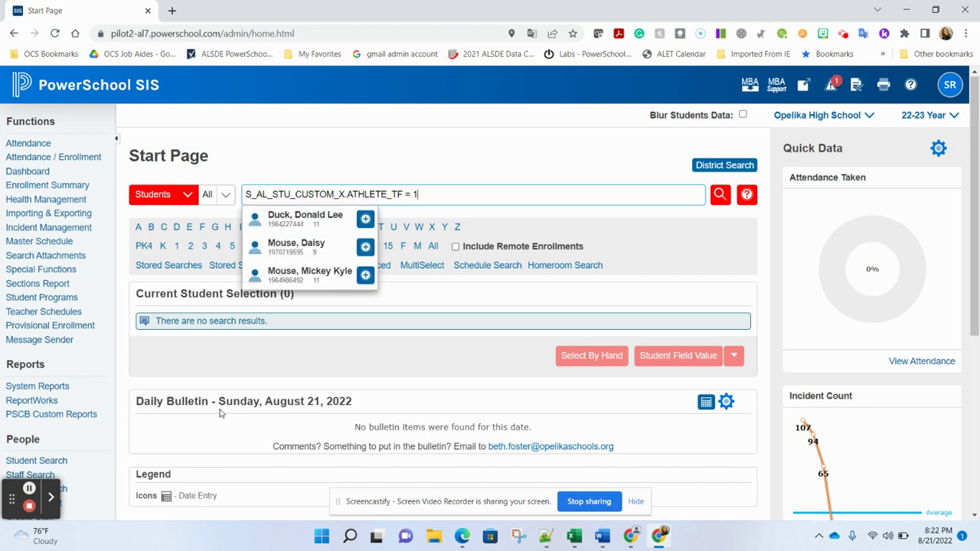
key(Return)
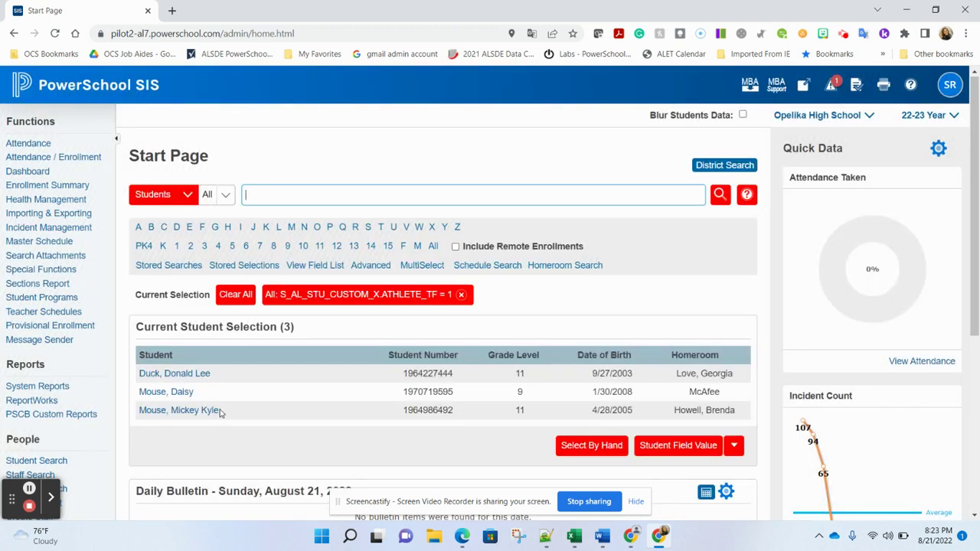